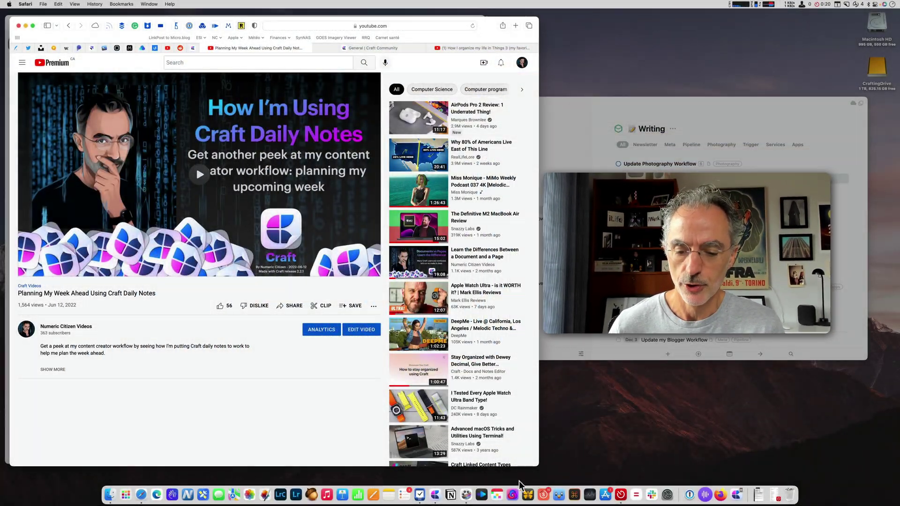
# Bring Craft to the front over Safari, showing The Craft Bible document.
pyautogui.click(436, 494)
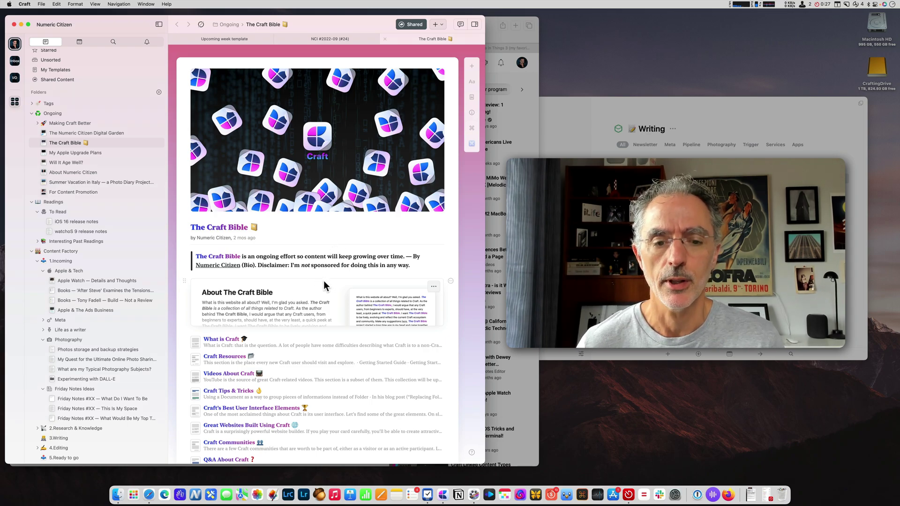
# Scroll down through The Craft Bible's About card and linked pages.
pyautogui.scroll(-10, 325, 283)
pyautogui.scroll(-6, 324, 281)
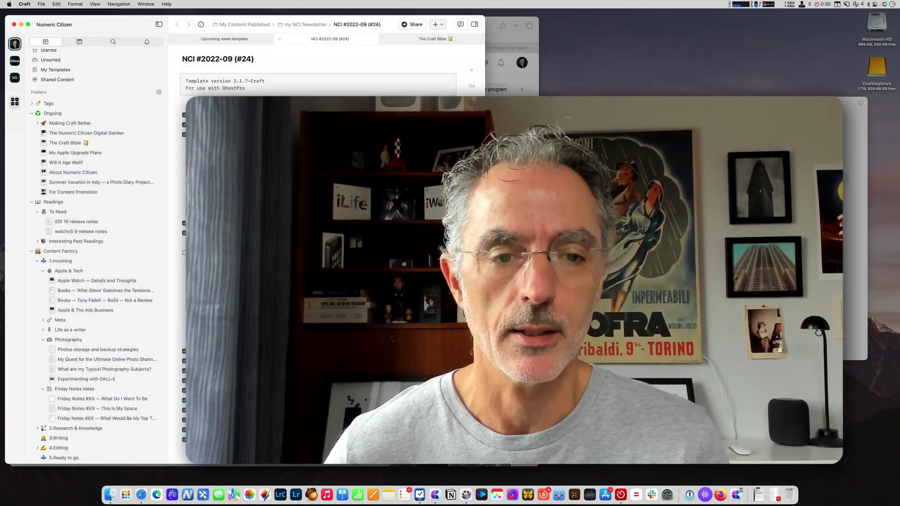
pyautogui.scroll(-3, 312, 220)
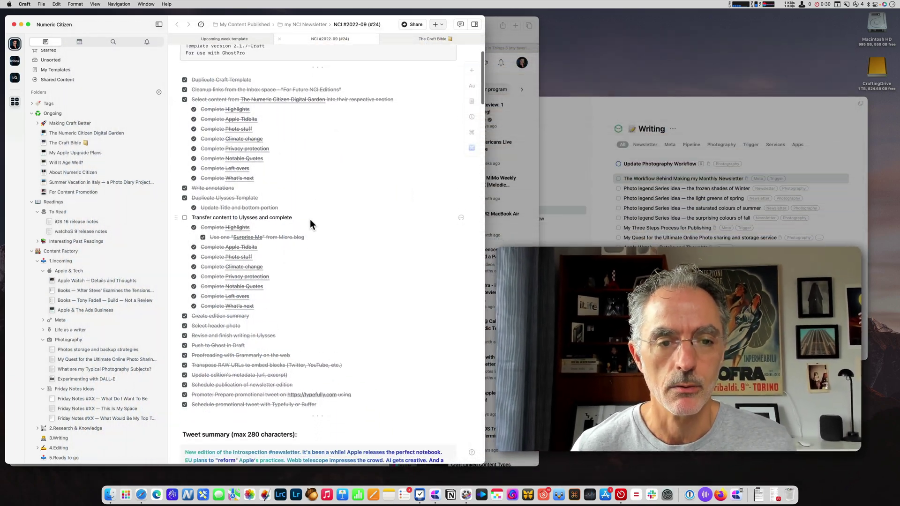
pyautogui.scroll(4, 310, 218)
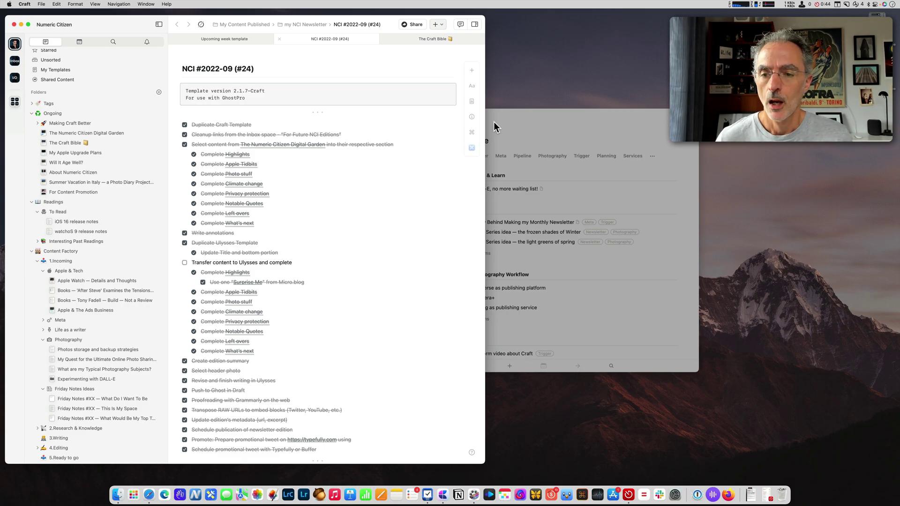
# Bring Things 3 forward, reposition its window, and show the Anytime list grouped by area.
pyautogui.click(494, 121)
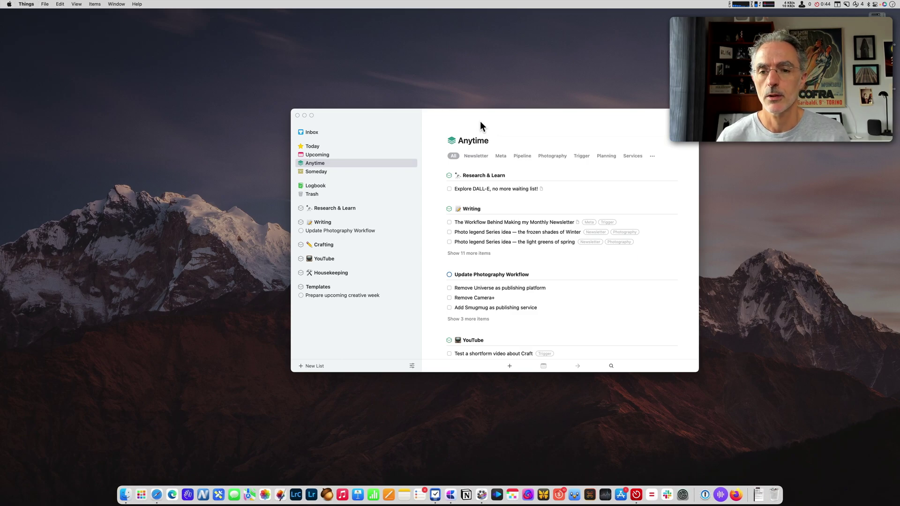
pyautogui.moveTo(480, 120); pyautogui.dragTo(427, 107)
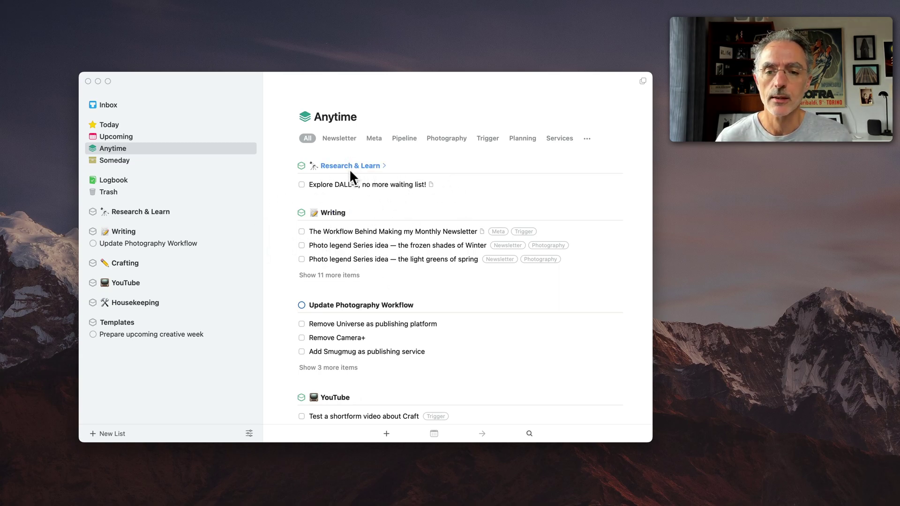
pyautogui.scroll(-5, 395, 214)
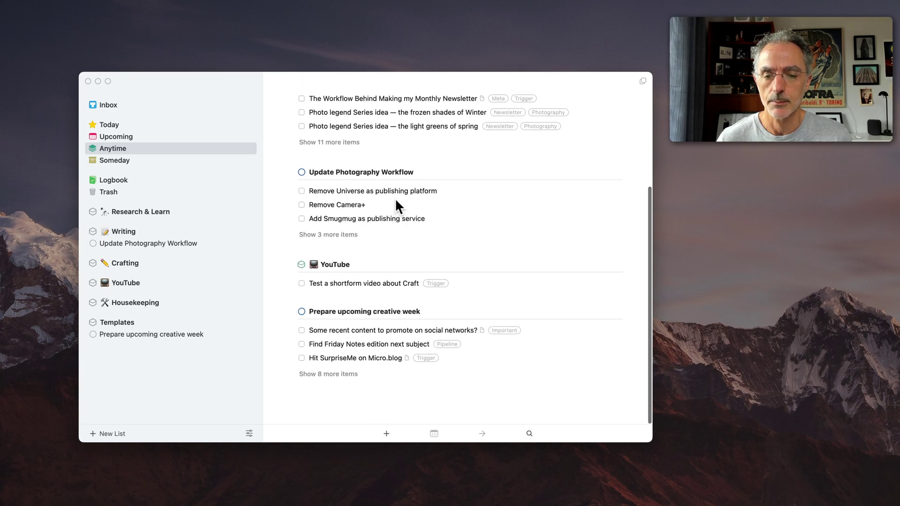
pyautogui.scroll(6, 394, 198)
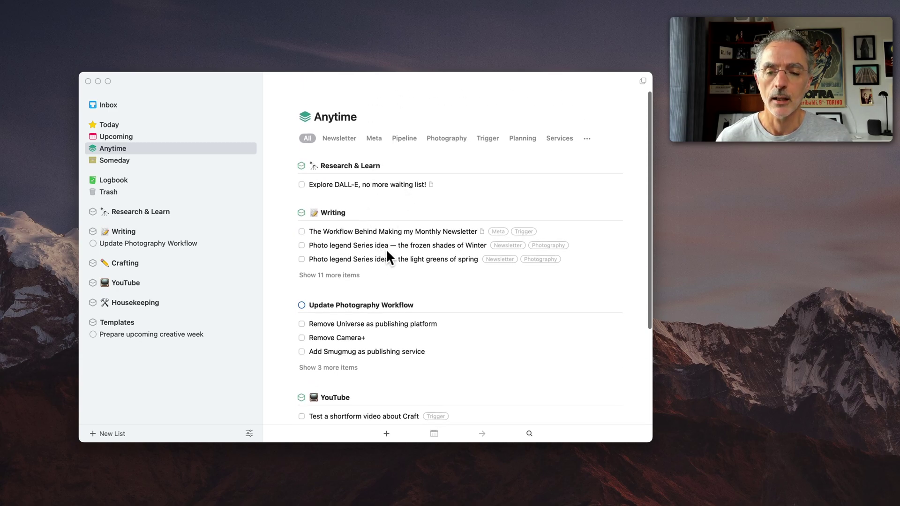
pyautogui.click(117, 147)
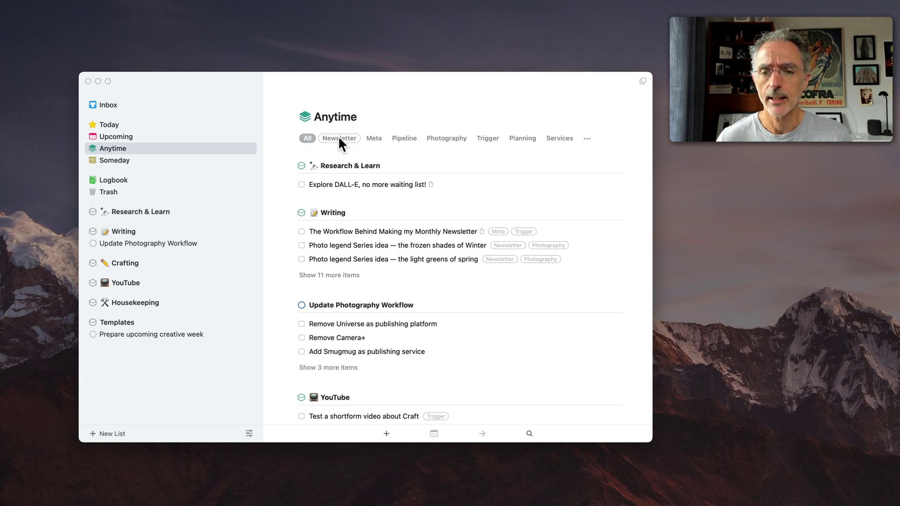
pyautogui.click(450, 138)
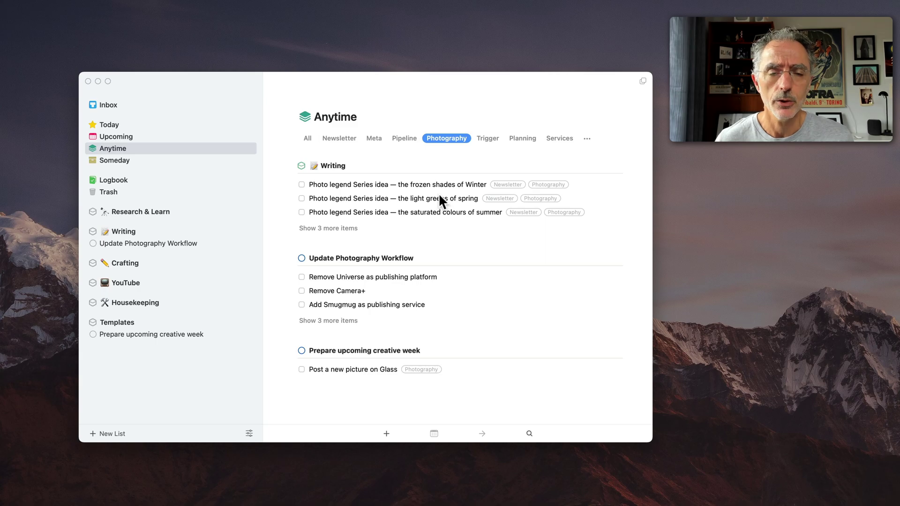
pyautogui.click(374, 138)
pyautogui.click(404, 138)
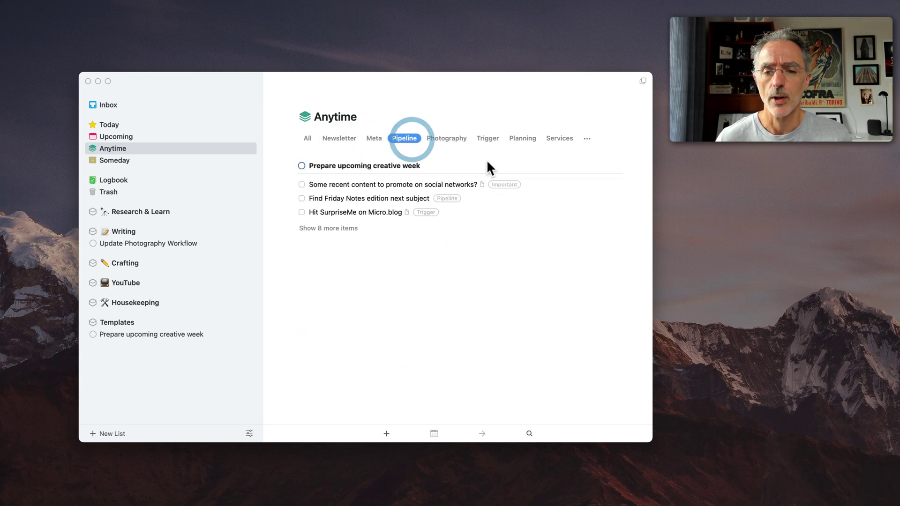
pyautogui.click(494, 138)
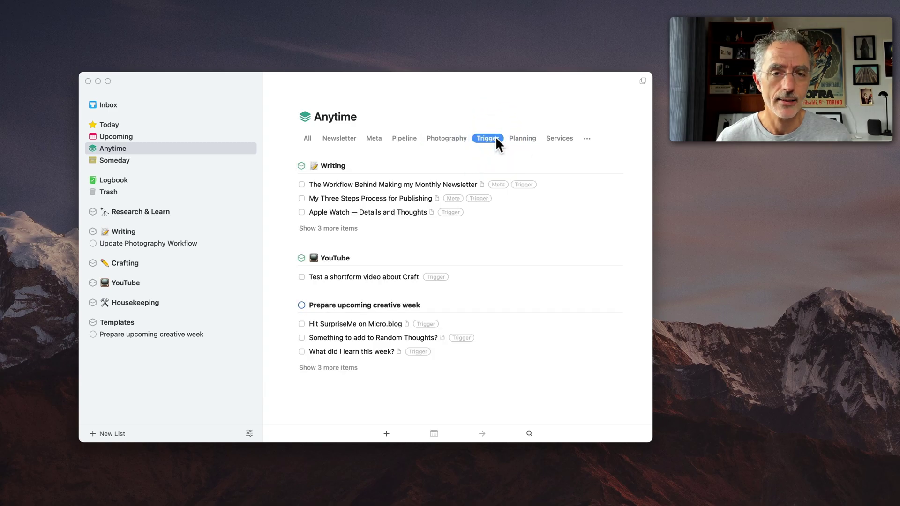
pyautogui.click(520, 136)
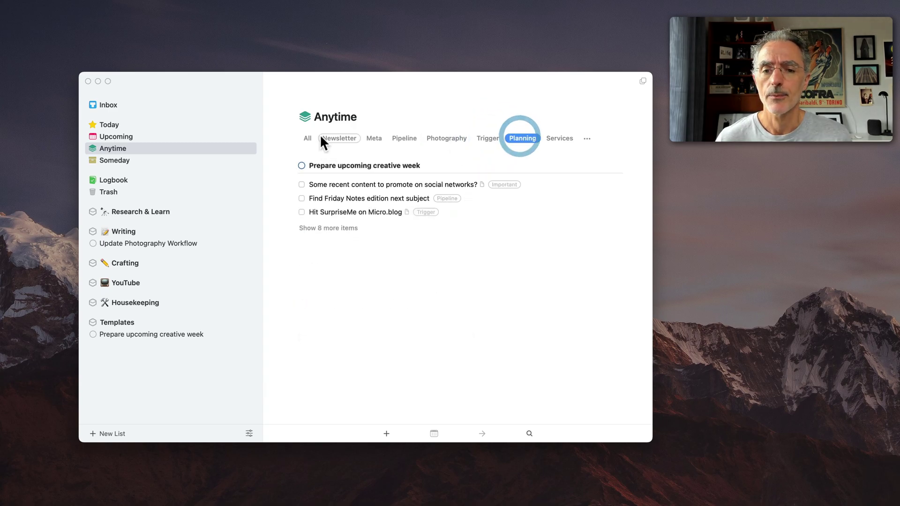
pyautogui.click(307, 137)
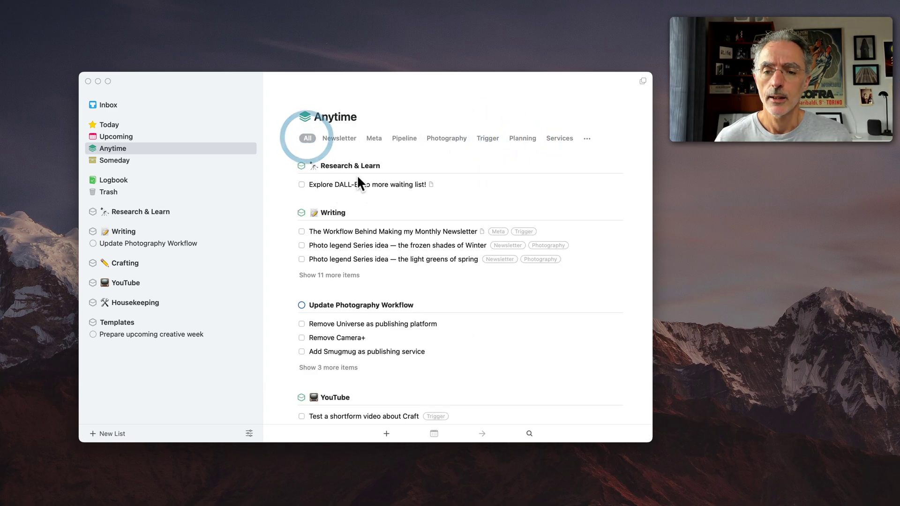
# Browse Research & Learn, Writing, Crafting, YouTube and Housekeeping, then open Update Photography Workflow.
pyautogui.click(134, 210)
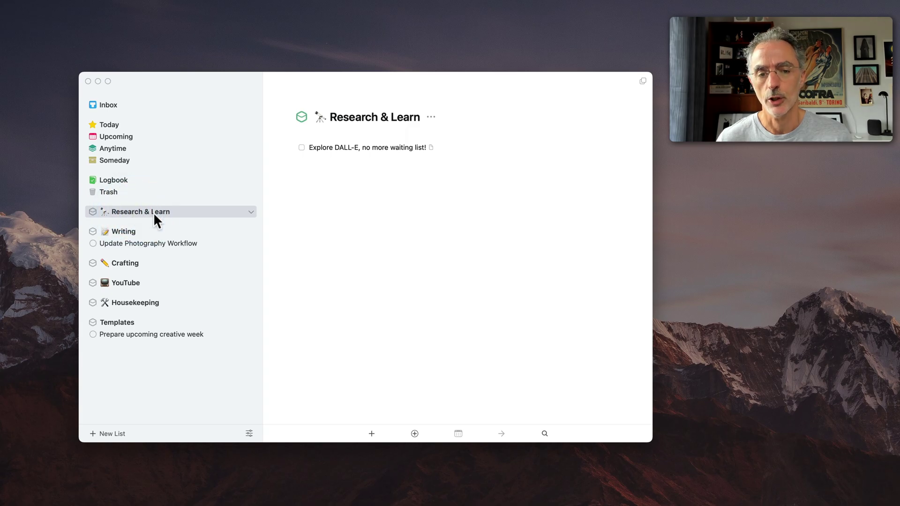
pyautogui.click(140, 231)
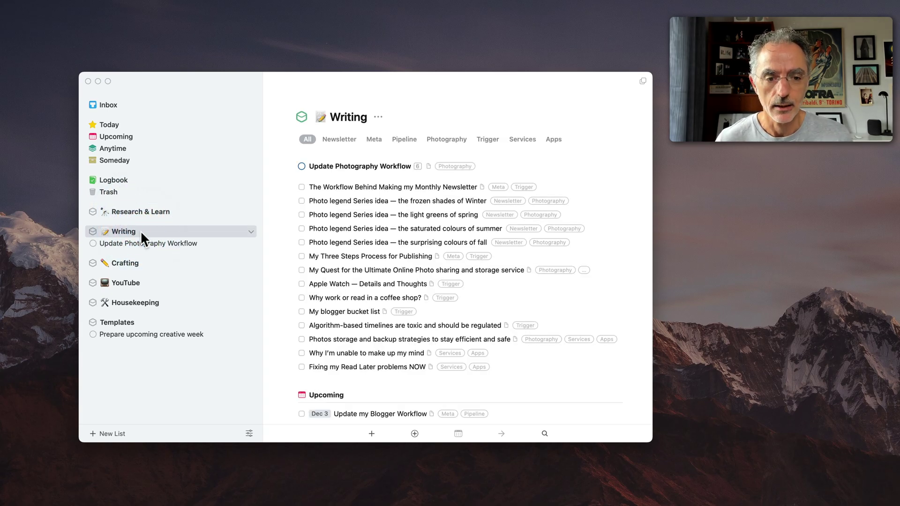
pyautogui.click(134, 266)
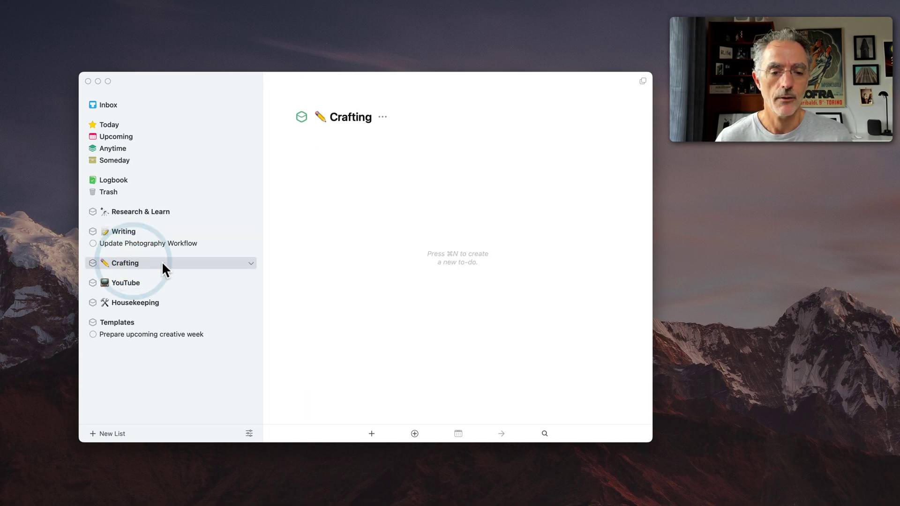
pyautogui.click(142, 281)
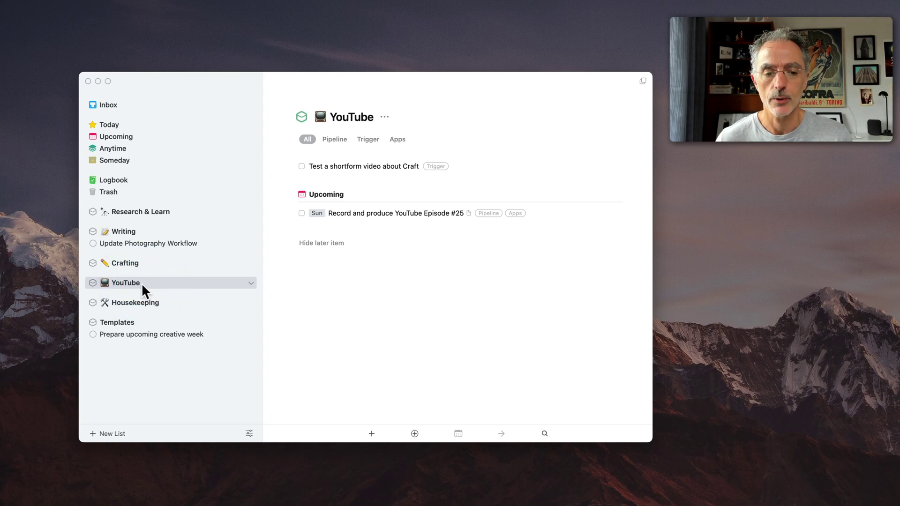
pyautogui.click(134, 301)
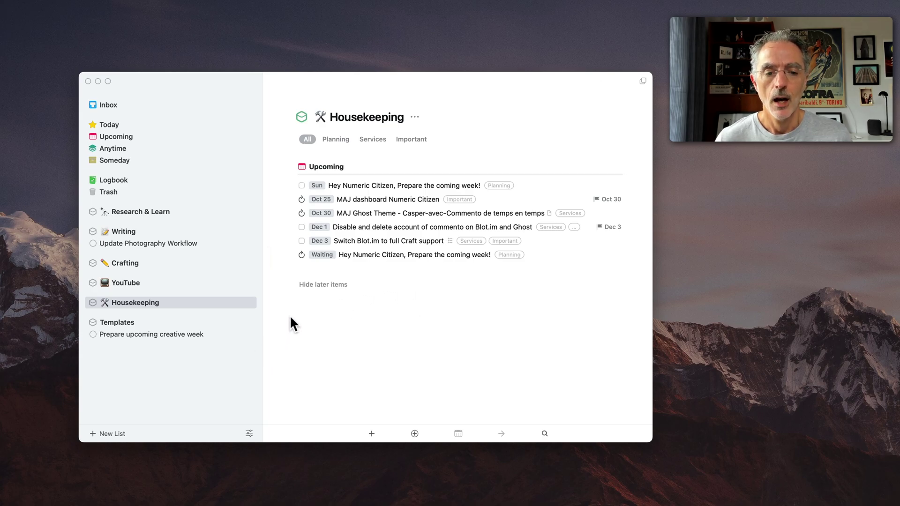
pyautogui.click(146, 244)
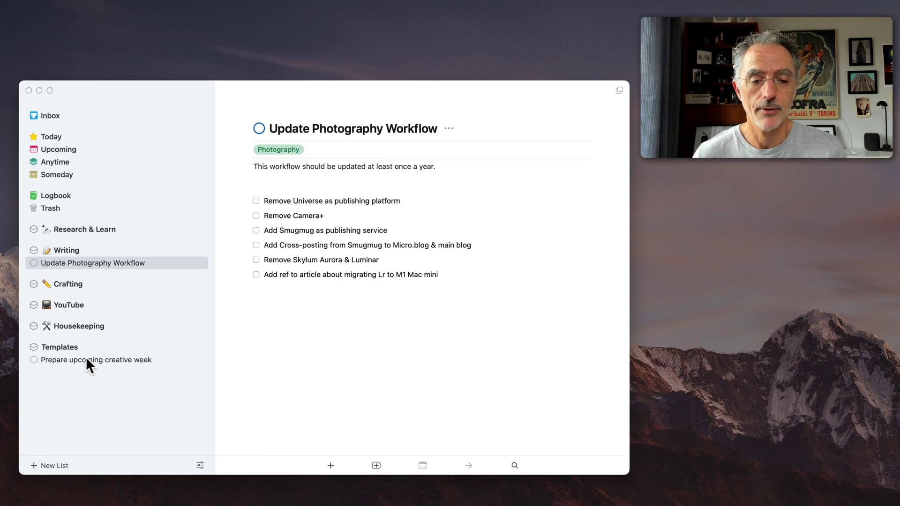
# Open the Prepare upcoming creative week template and view its context menu, then dismiss it.
pyautogui.click(87, 360)
pyautogui.rightClick(89, 361)
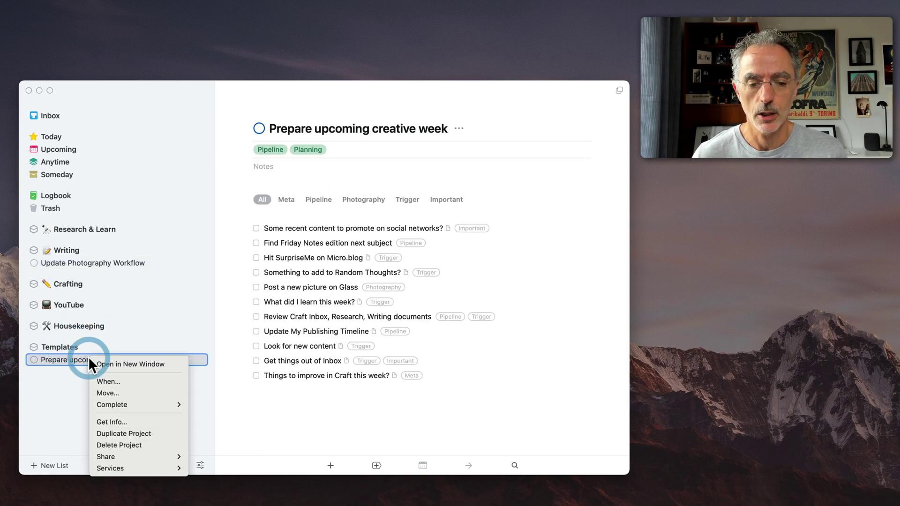
pyautogui.click(63, 397)
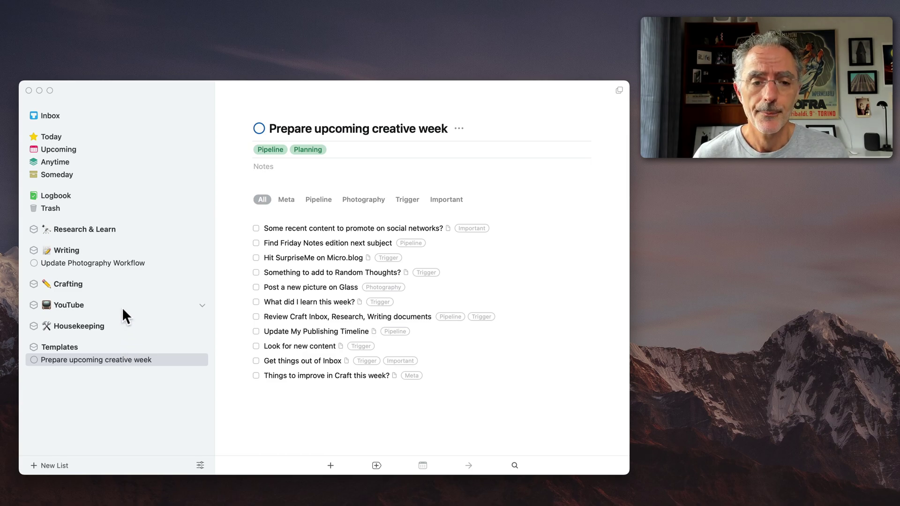
# Create a to-do titled 'dksdhfkjsdhfksfjhskdjfhskdfj' in the Today list.
pyautogui.click(75, 135)
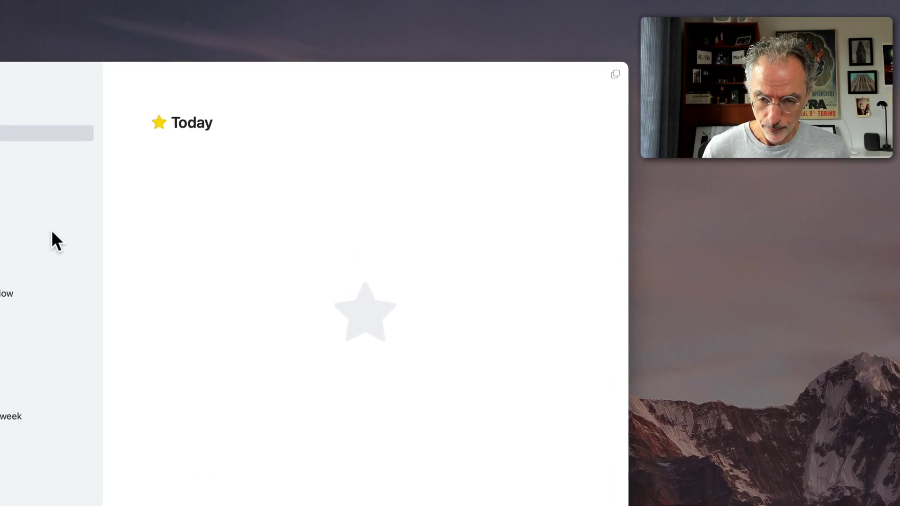
pyautogui.press('super+n')
pyautogui.write('dksdhfkjsdhfksfjhskdjfhskdfj')
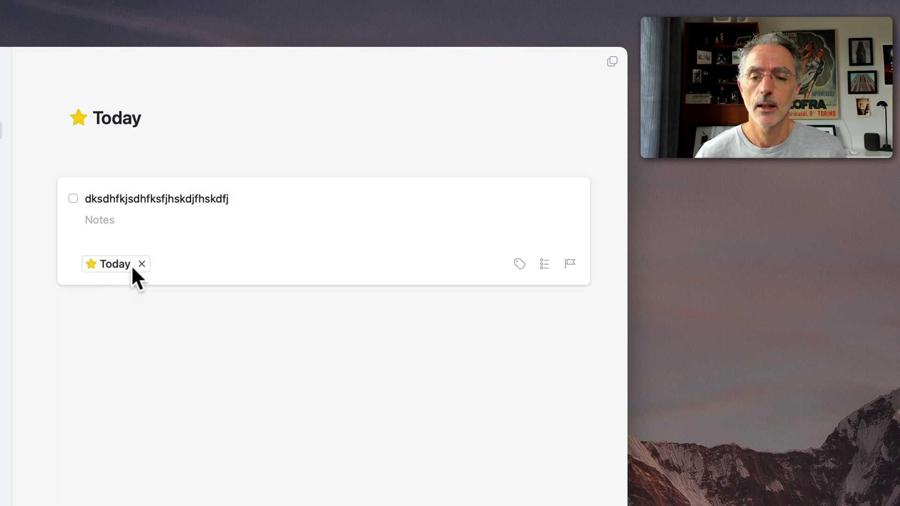
pyautogui.click(120, 220)
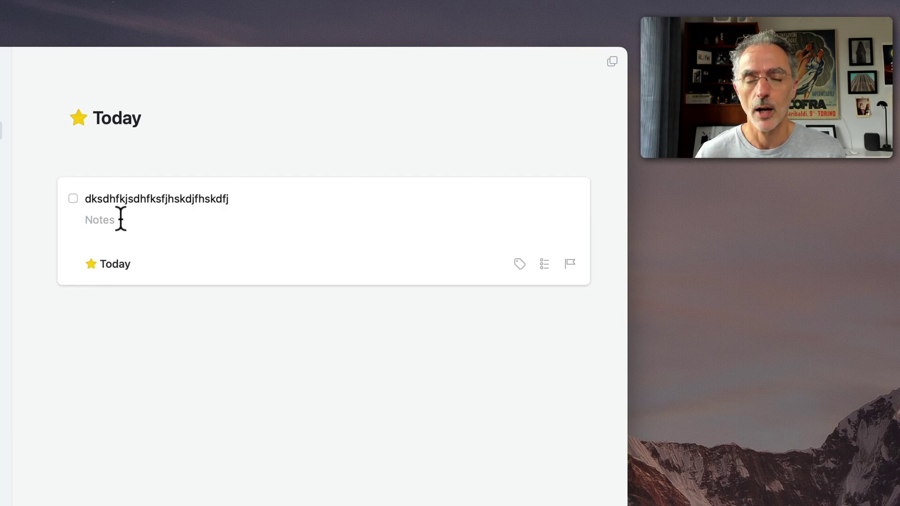
pyautogui.click(154, 342)
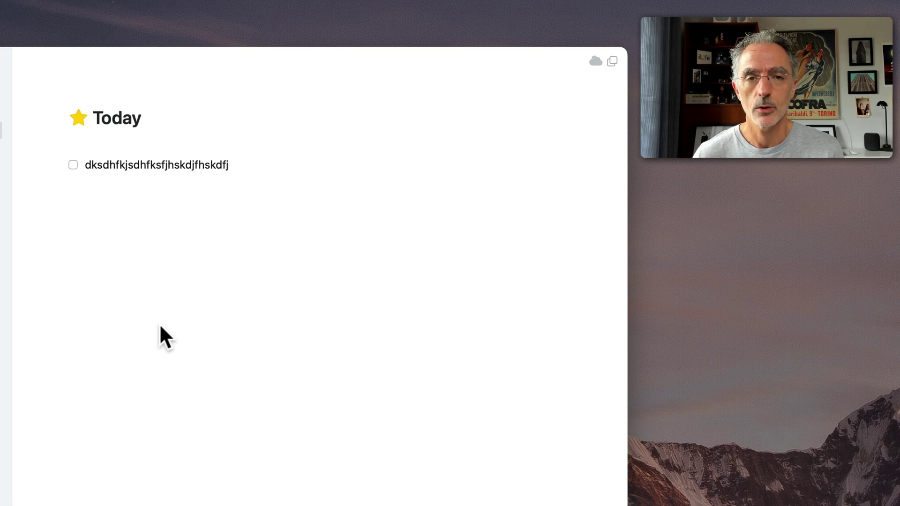
pyautogui.doubleClick(150, 165)
# Check the to-do's When and Tags options, leaving it on Today without tags.
pyautogui.click(121, 264)
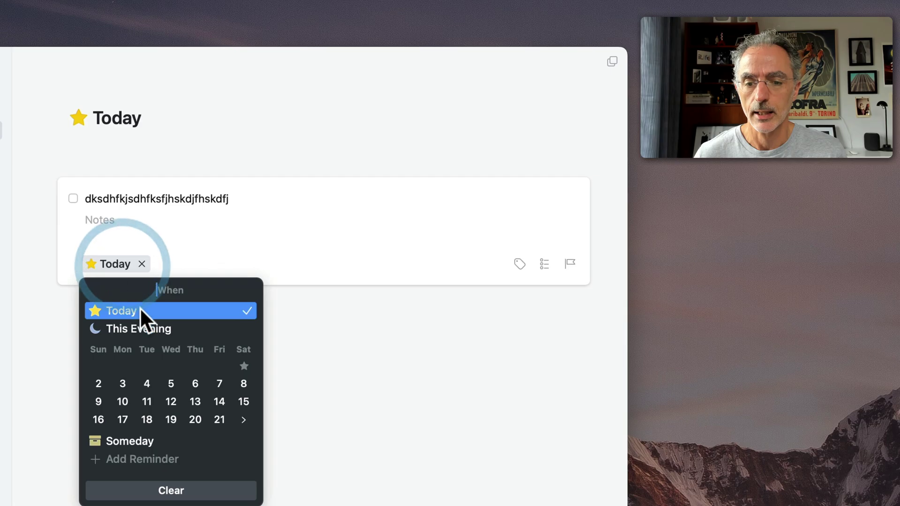
pyautogui.click(300, 395)
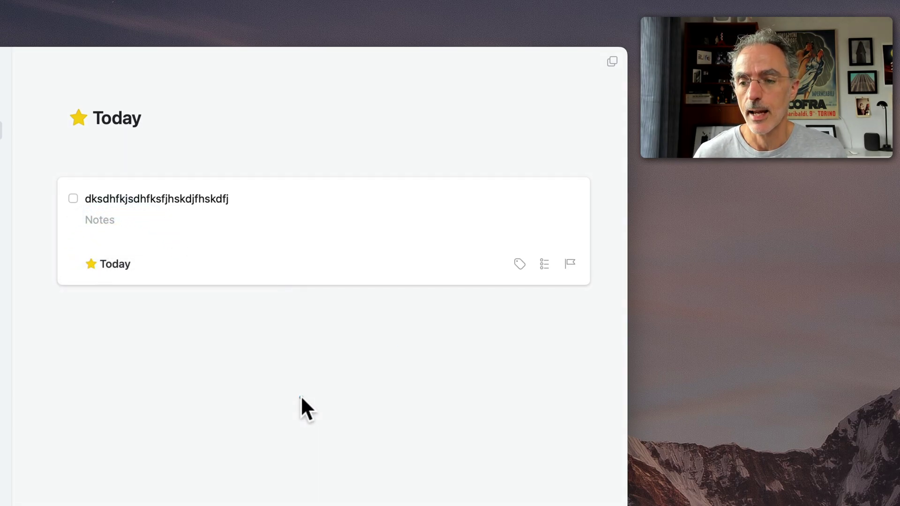
pyautogui.click(514, 263)
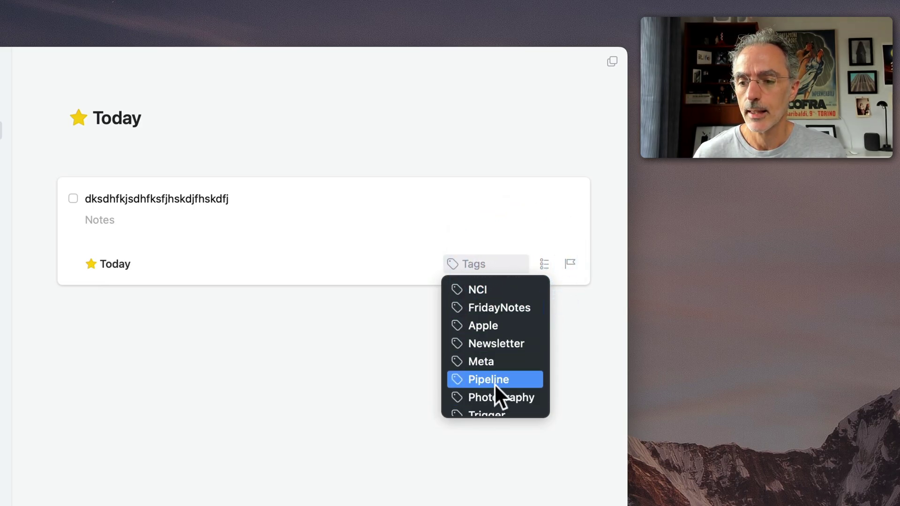
pyautogui.click(579, 288)
pyautogui.doubleClick(488, 169)
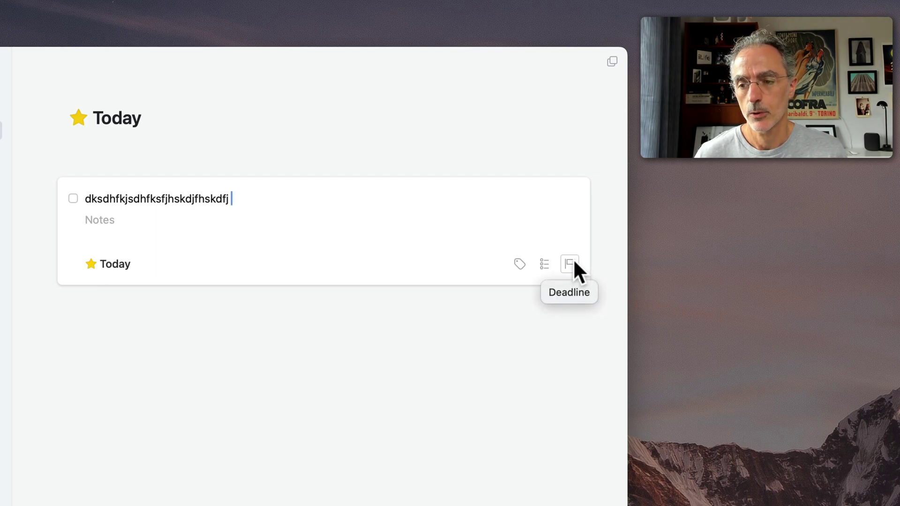
pyautogui.click(267, 380)
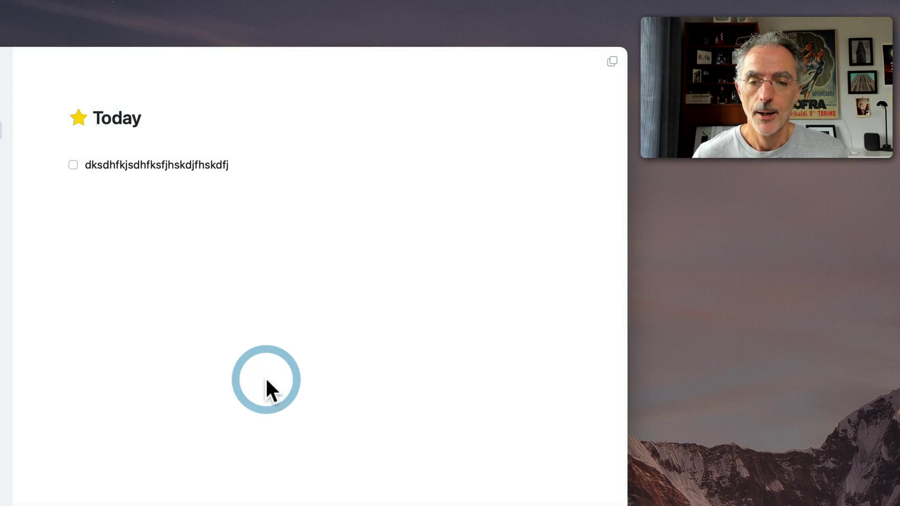
# Delete the test to-do from Today and switch to the Logbook.
pyautogui.click(204, 167)
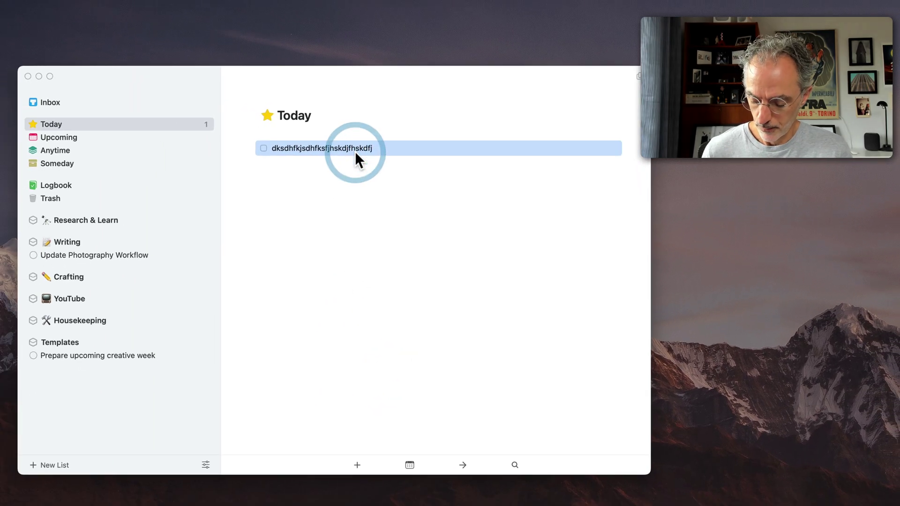
pyautogui.press('Delete')
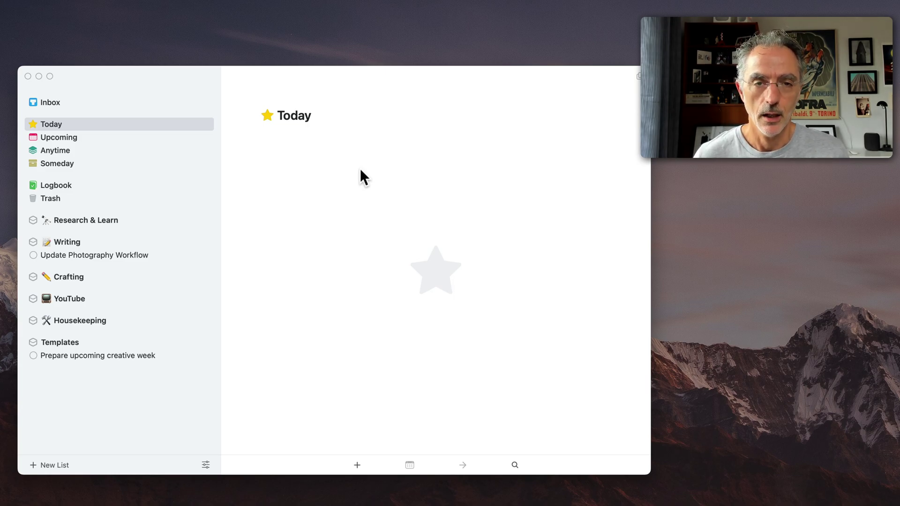
pyautogui.click(54, 184)
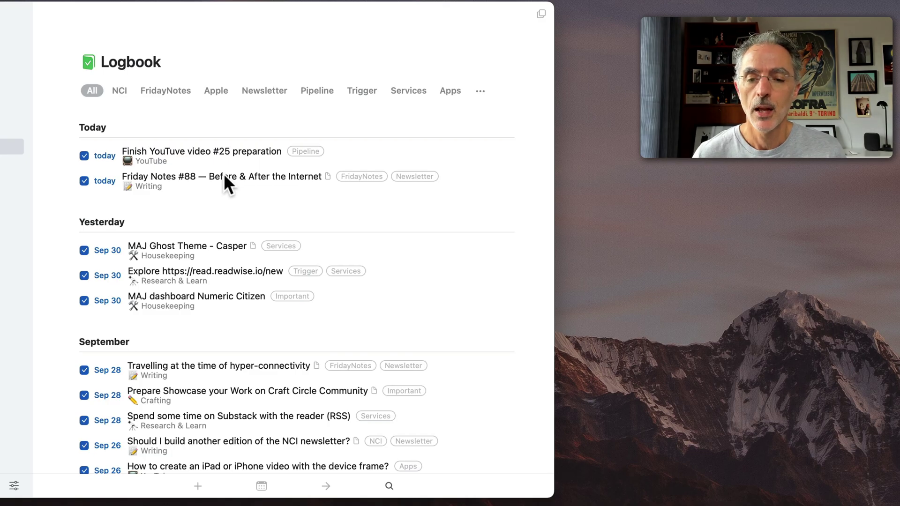
# Expand Friday Notes #88 in the Logbook to reveal its notes and Craft link.
pyautogui.scroll(-5, 215, 220)
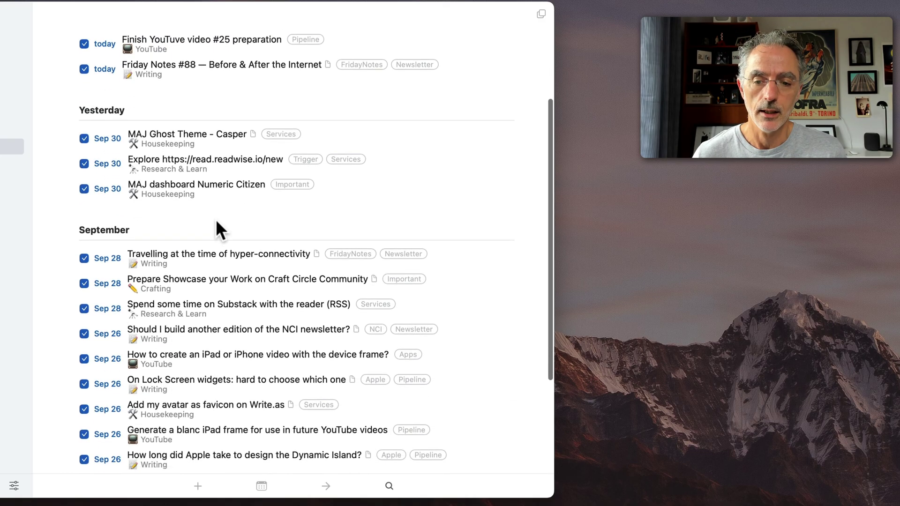
pyautogui.scroll(-2, 217, 222)
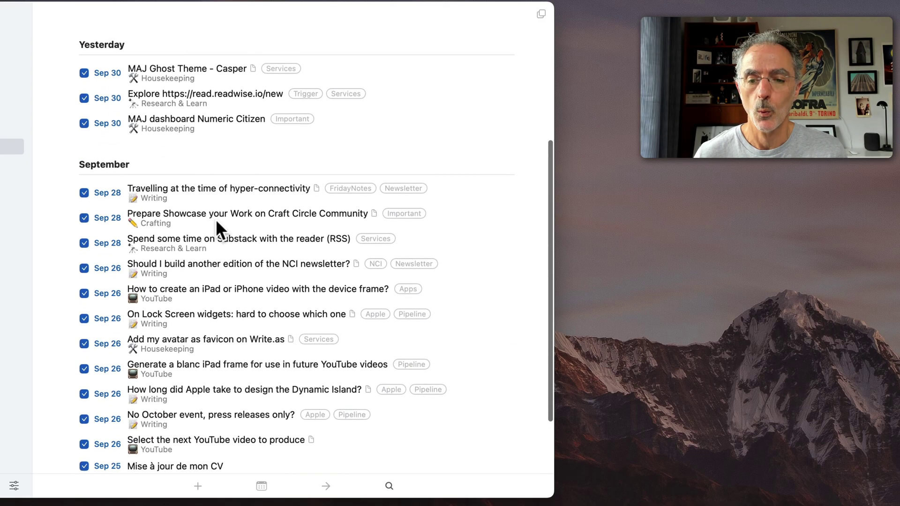
pyautogui.scroll(7, 216, 222)
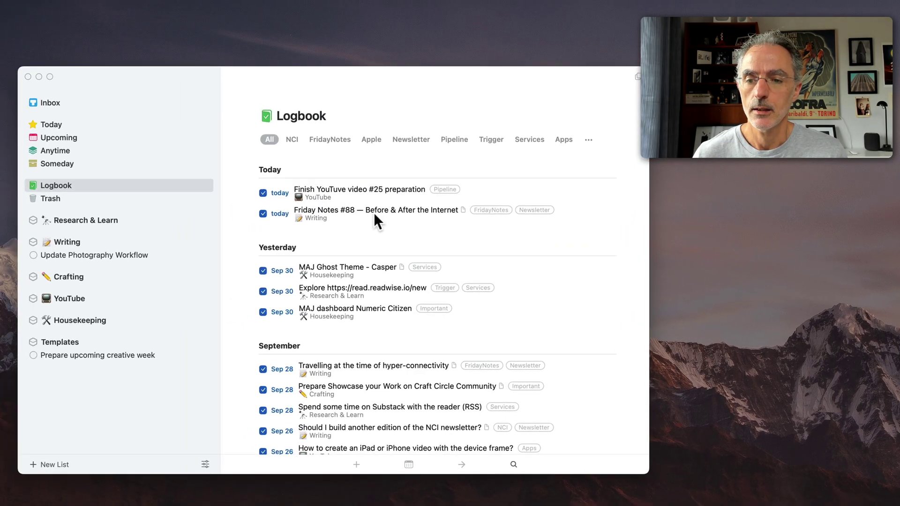
pyautogui.doubleClick(366, 209)
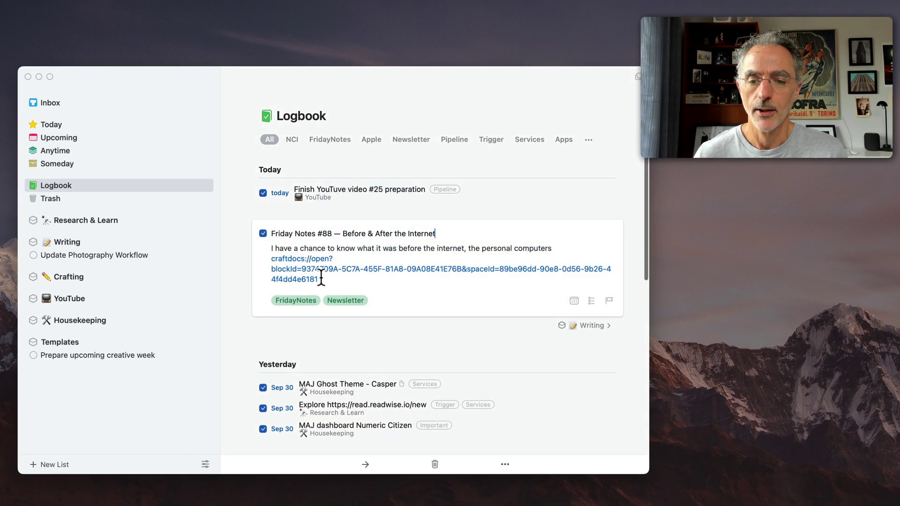
# Follow Friday Notes #88's craftdocs:// link into Craft, then return to the Things Logbook.
pyautogui.click(358, 263)
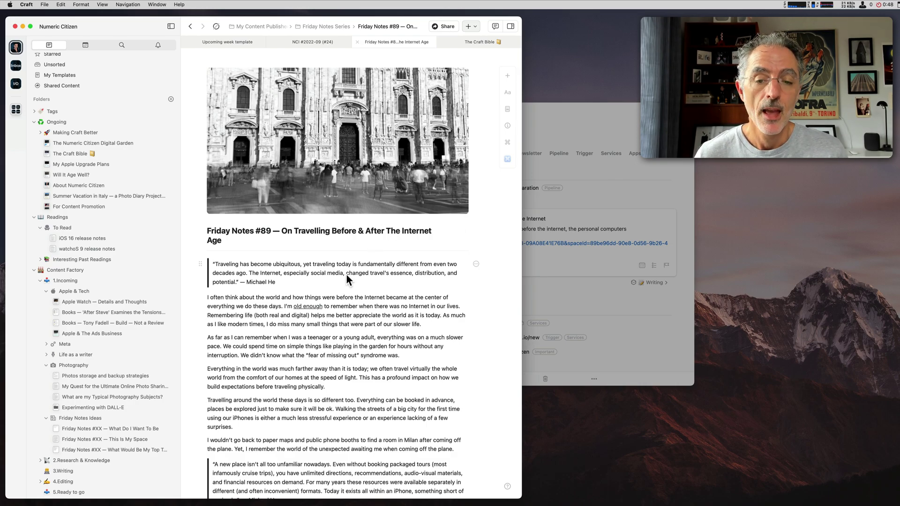
pyautogui.click(545, 108)
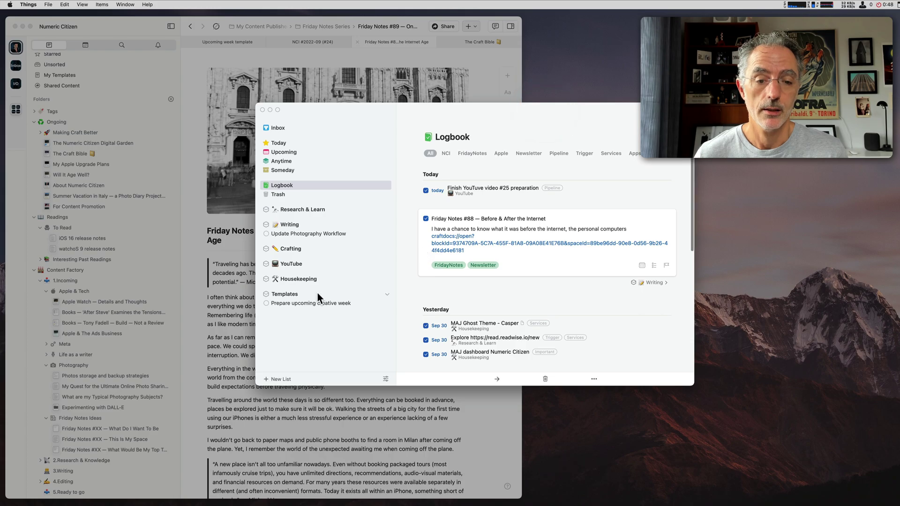
pyautogui.click(313, 325)
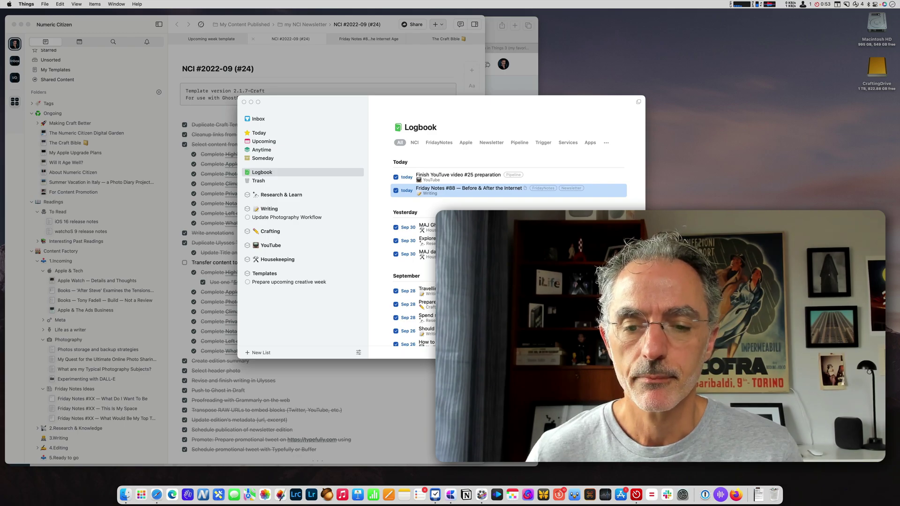
# Open Craft's Mon, Oct 10 daily note from the calendar, then switch to Safari's Craft Community post.
pyautogui.click(397, 389)
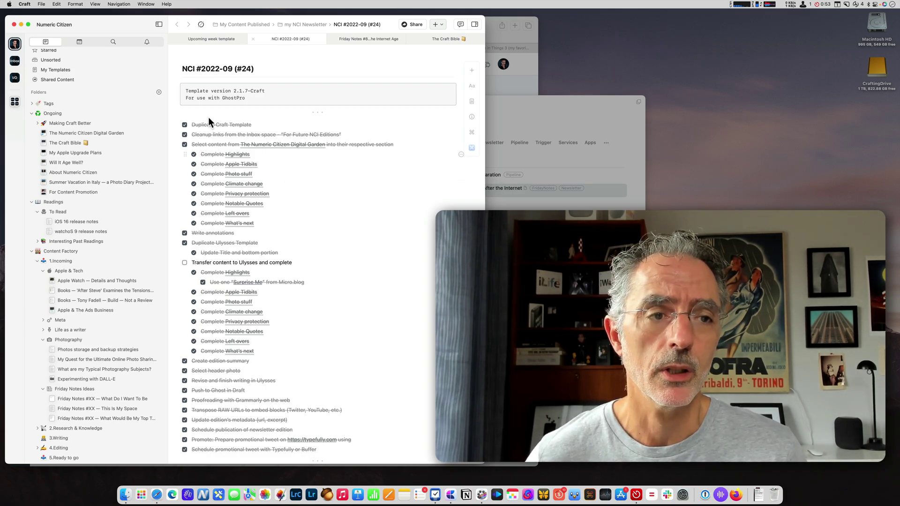
pyautogui.click(78, 41)
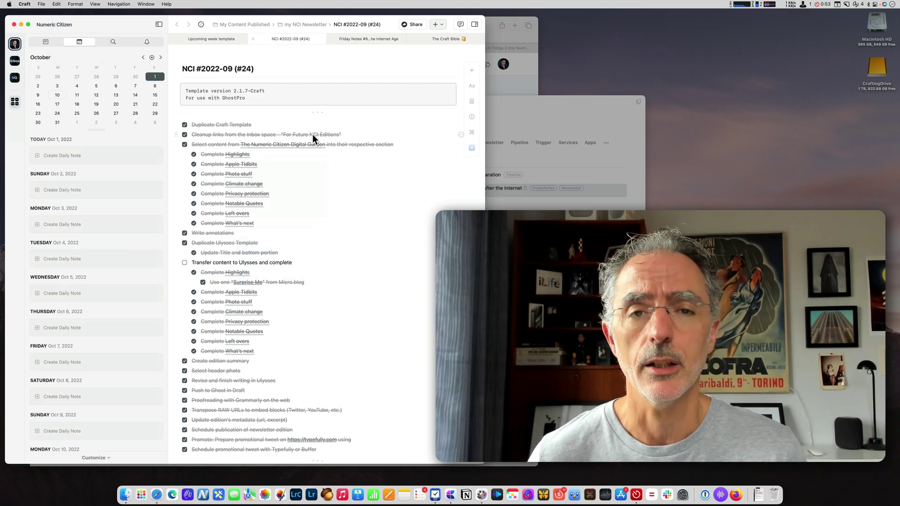
pyautogui.click(56, 95)
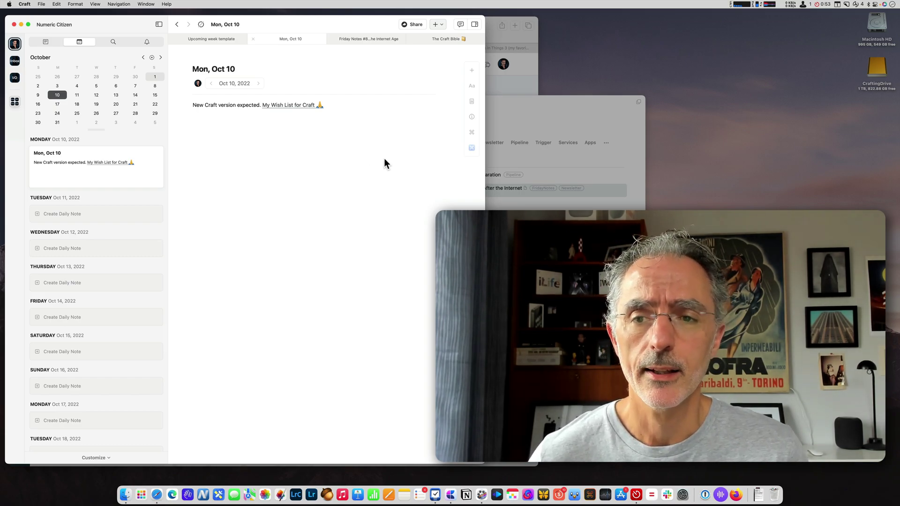
pyautogui.click(508, 83)
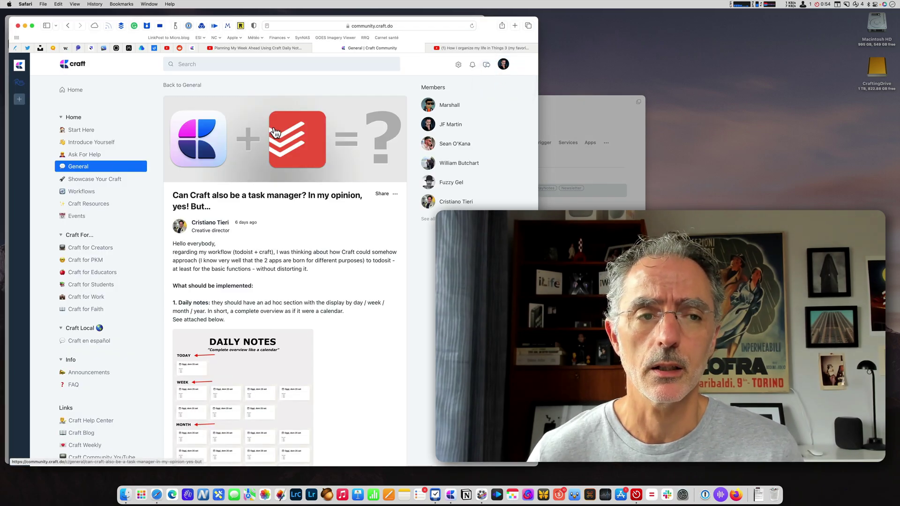